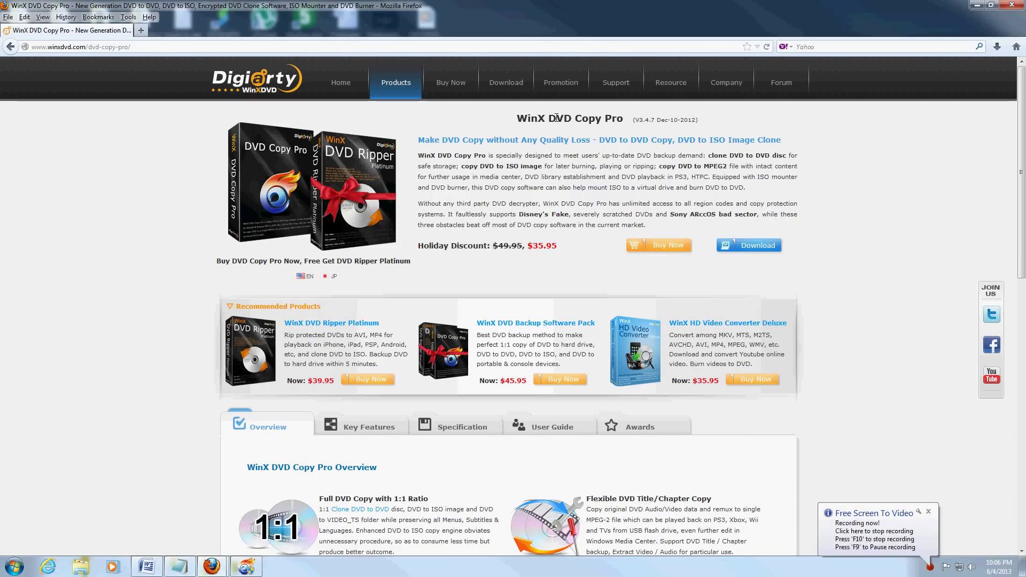
- Download the WinX DVD Copy Pro installer winx-dvd-copy-pro.exe from the product page, save it and check the download's progress
{"action": "left_click_drag", "start_coordinate": [519, 116], "coordinate": [627, 119]}
{"action": "left_click", "coordinate": [658, 203]}
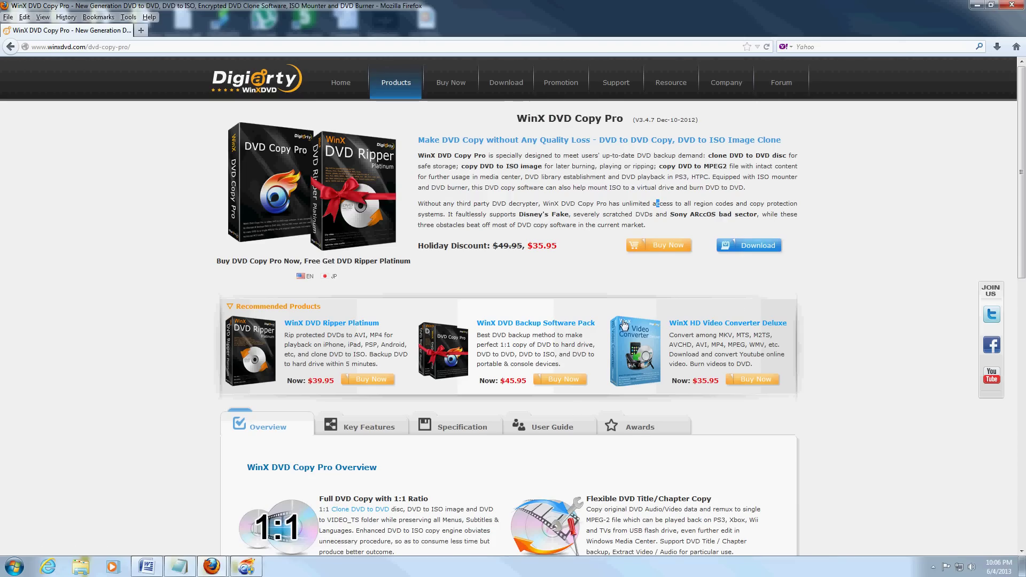
{"action": "left_click", "coordinate": [730, 247]}
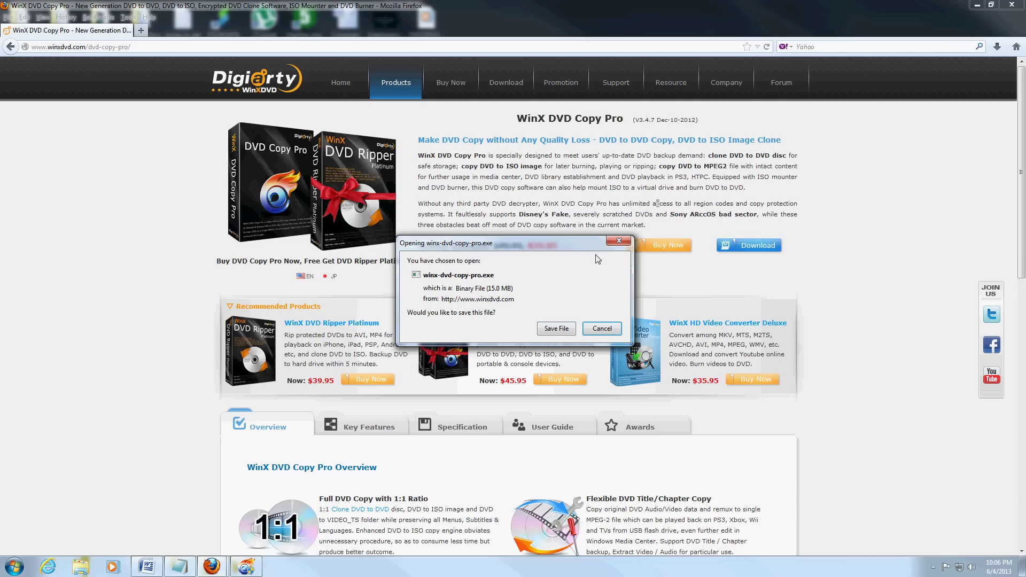
{"action": "left_click", "coordinate": [555, 326]}
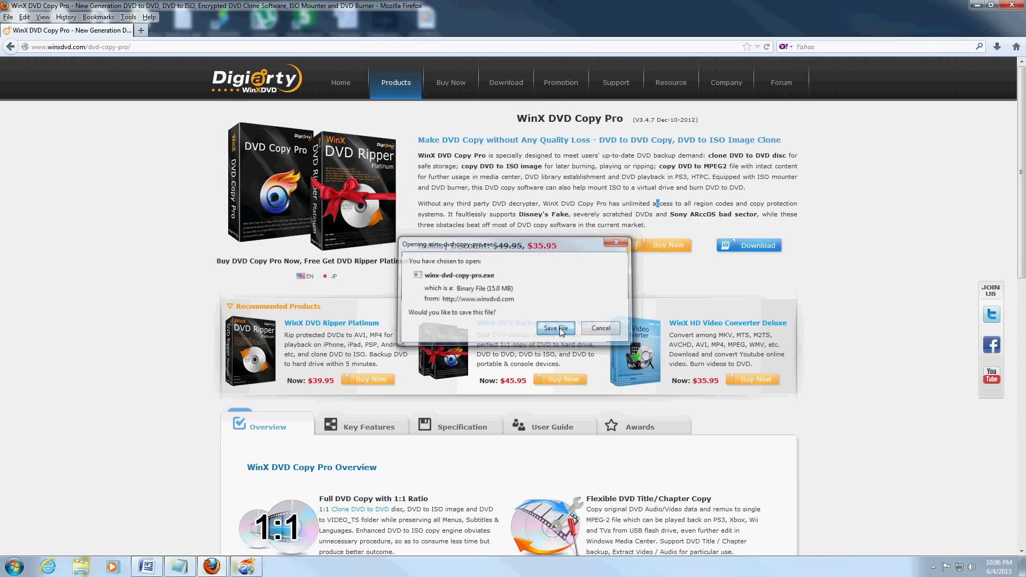
{"action": "left_click", "coordinate": [996, 49]}
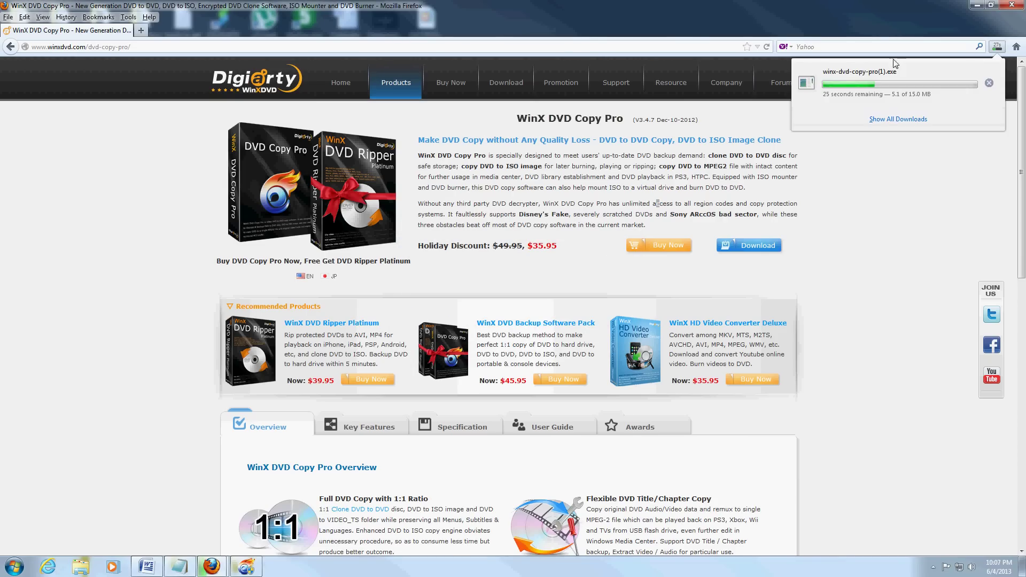
{"action": "left_click", "coordinate": [846, 269]}
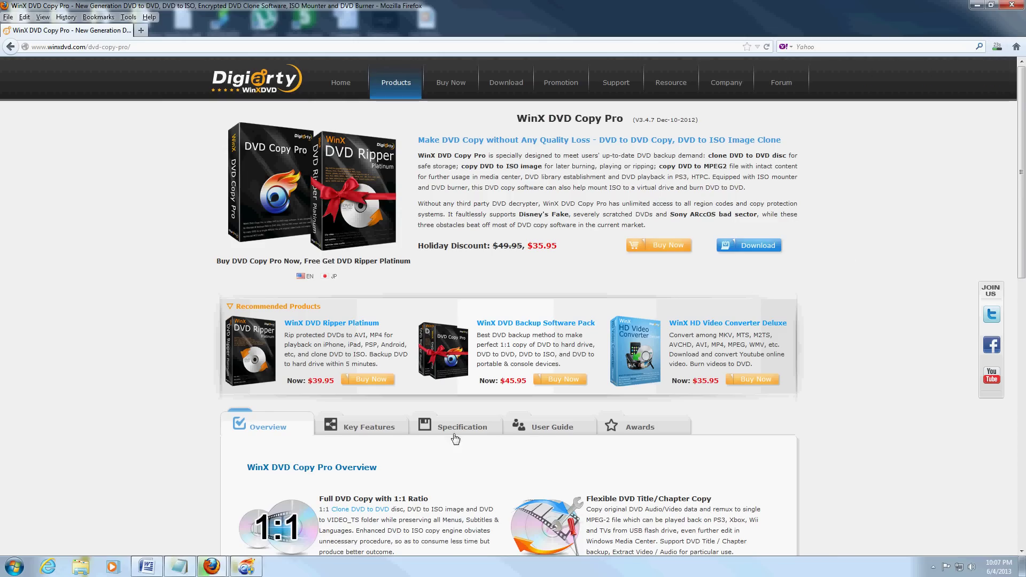
- Switch to WinX DVD Copy Pro and reposition its window over the product page
{"action": "left_click", "coordinate": [254, 571]}
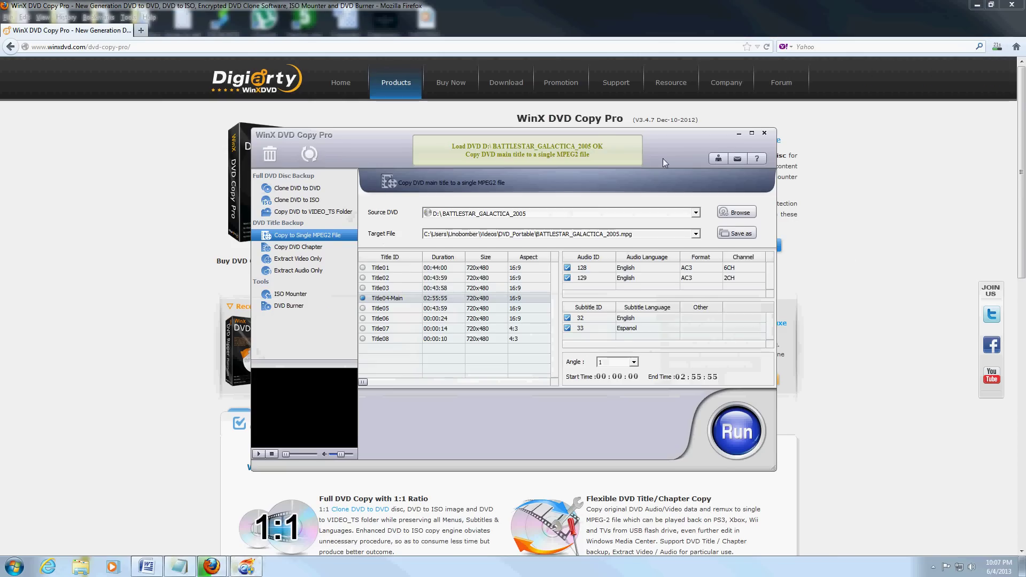
{"action": "left_click_drag", "start_coordinate": [745, 130], "coordinate": [740, 138]}
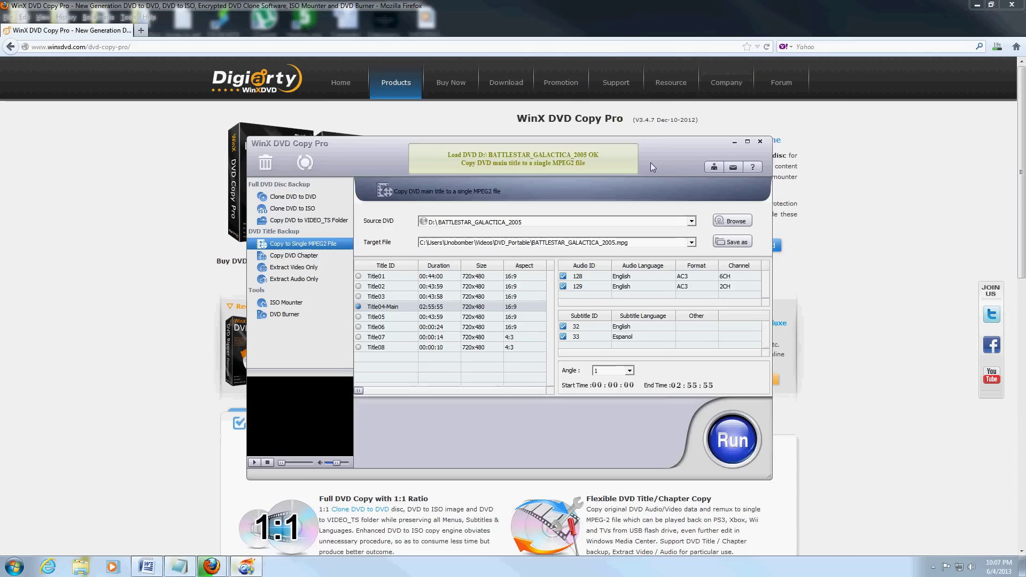
{"action": "left_click_drag", "start_coordinate": [649, 163], "coordinate": [649, 159]}
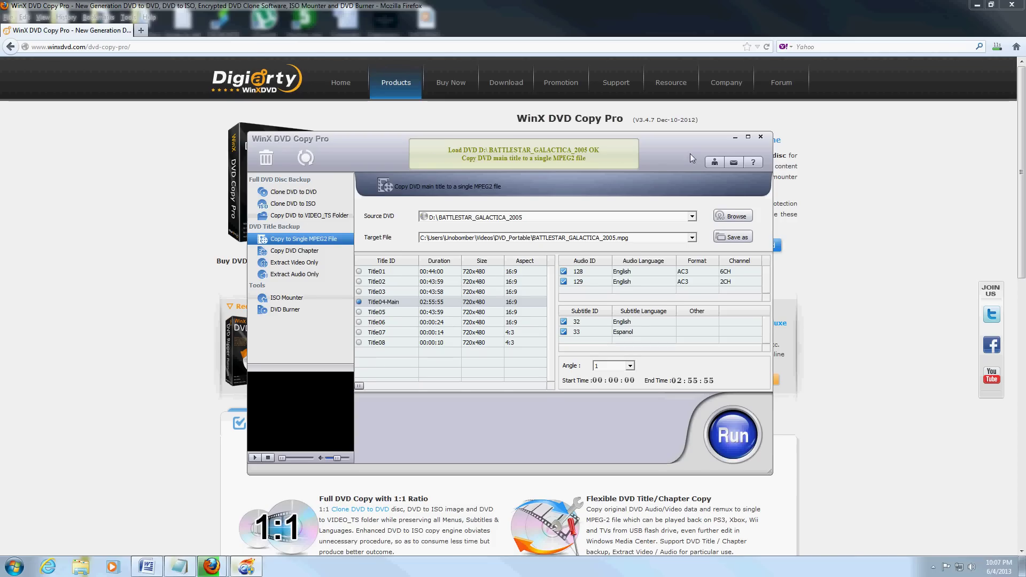
{"action": "left_click_drag", "start_coordinate": [690, 155], "coordinate": [709, 151]}
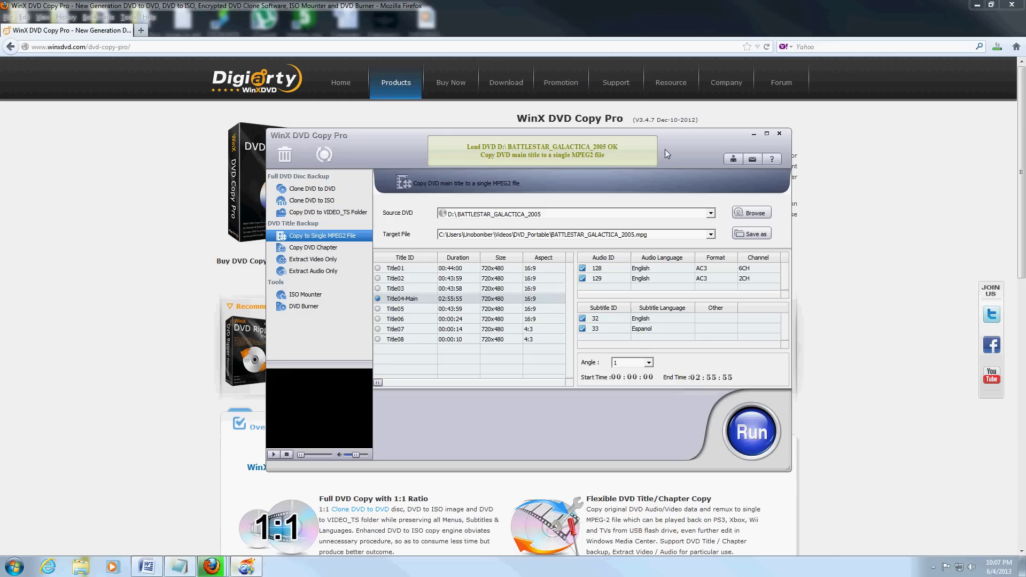
{"action": "left_click_drag", "start_coordinate": [665, 151], "coordinate": [663, 162]}
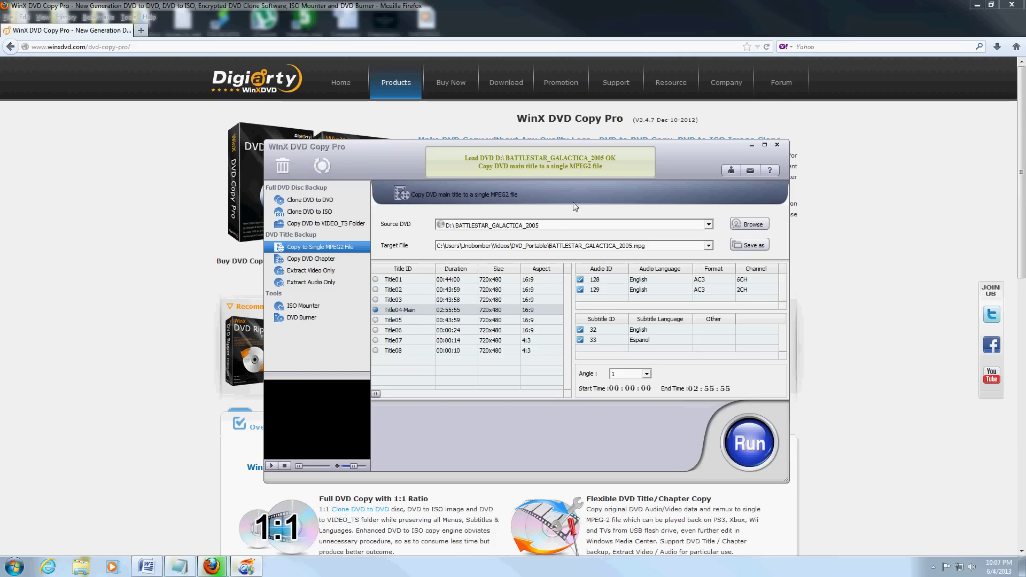
{"action": "left_click_drag", "start_coordinate": [659, 170], "coordinate": [671, 161]}
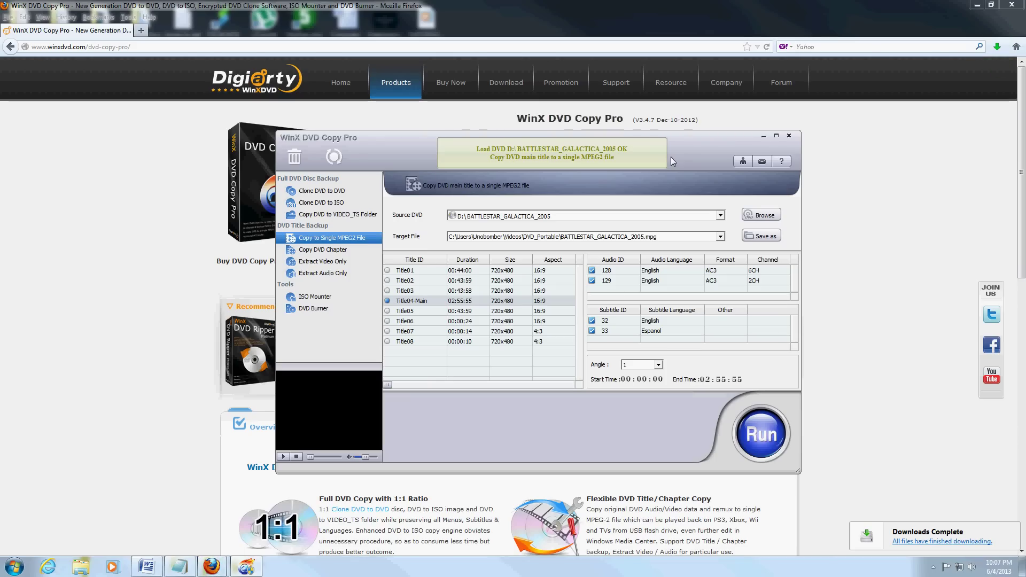
{"action": "mouse_move", "coordinate": [366, 184]}
{"action": "left_mouse_down"}
{"action": "mouse_move", "coordinate": [389, 175]}
{"action": "mouse_move", "coordinate": [373, 202]}
{"action": "left_mouse_up"}
- Review the full-disc backup modes Clone DVD to DVD, Clone DVD to ISO and Copy DVD to VIDEO_TS Folder
{"action": "left_click", "coordinate": [317, 227]}
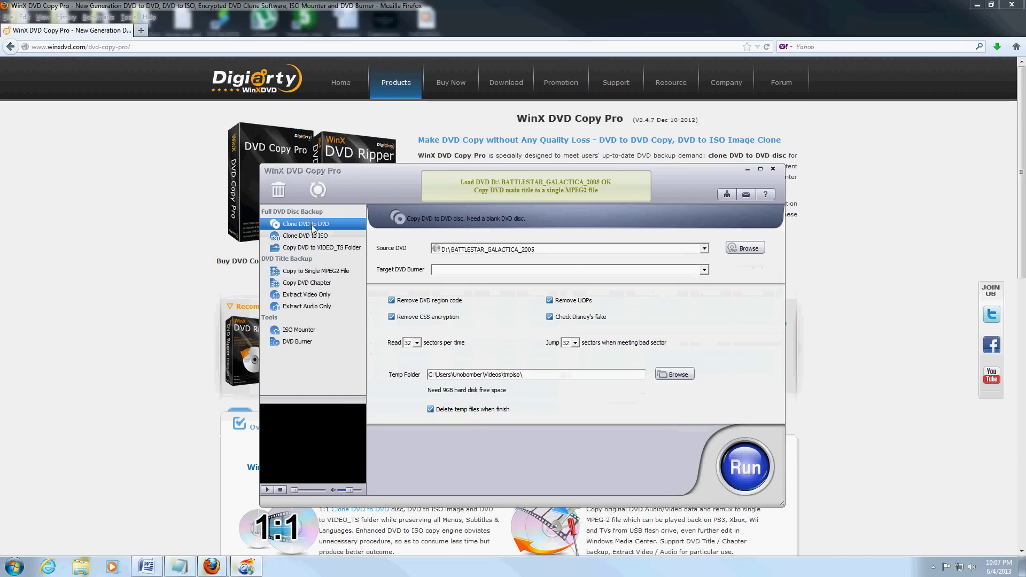
{"action": "left_click", "coordinate": [311, 239]}
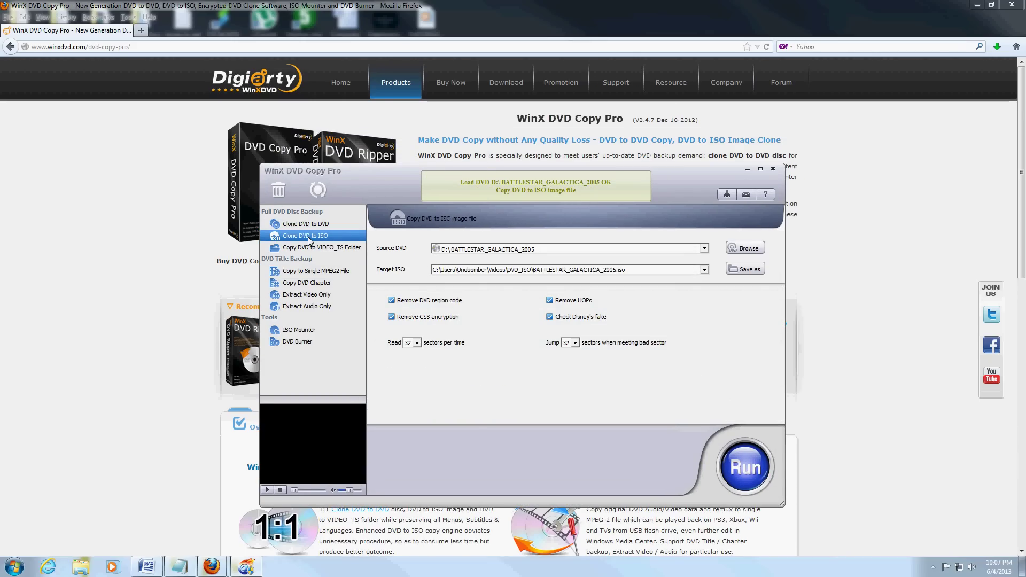
{"action": "left_click", "coordinate": [316, 249]}
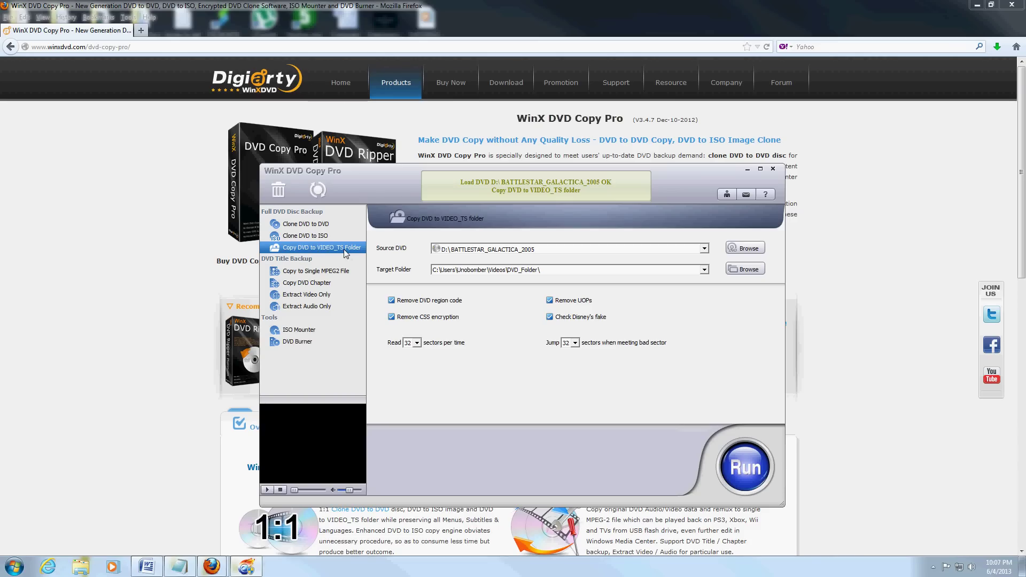
- Review the title backup modes Copy to Single MPEG2 File, Copy DVD Chapter, Extract Video Only and Extract Audio Only
{"action": "left_click", "coordinate": [309, 271]}
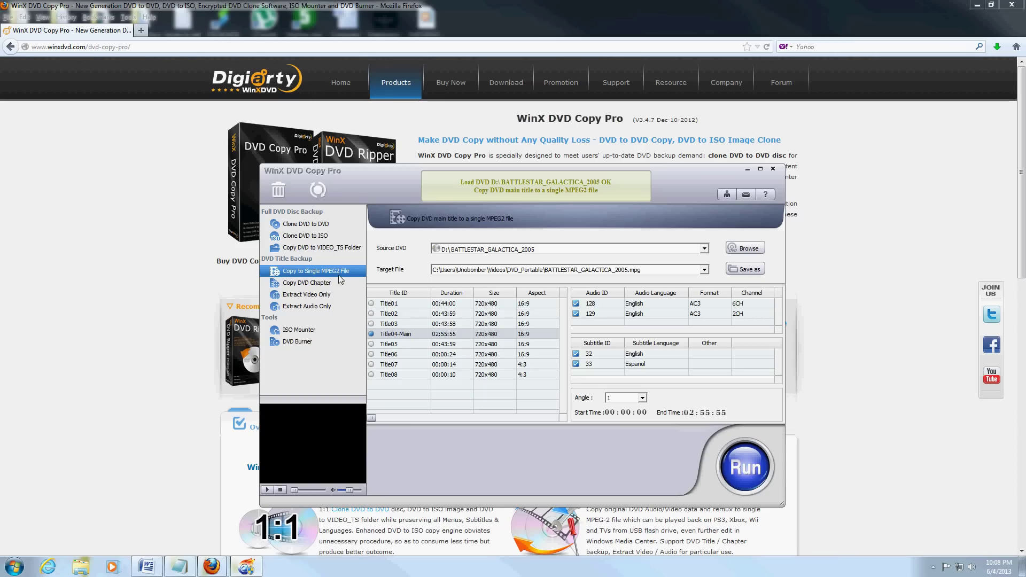
{"action": "left_click", "coordinate": [338, 283]}
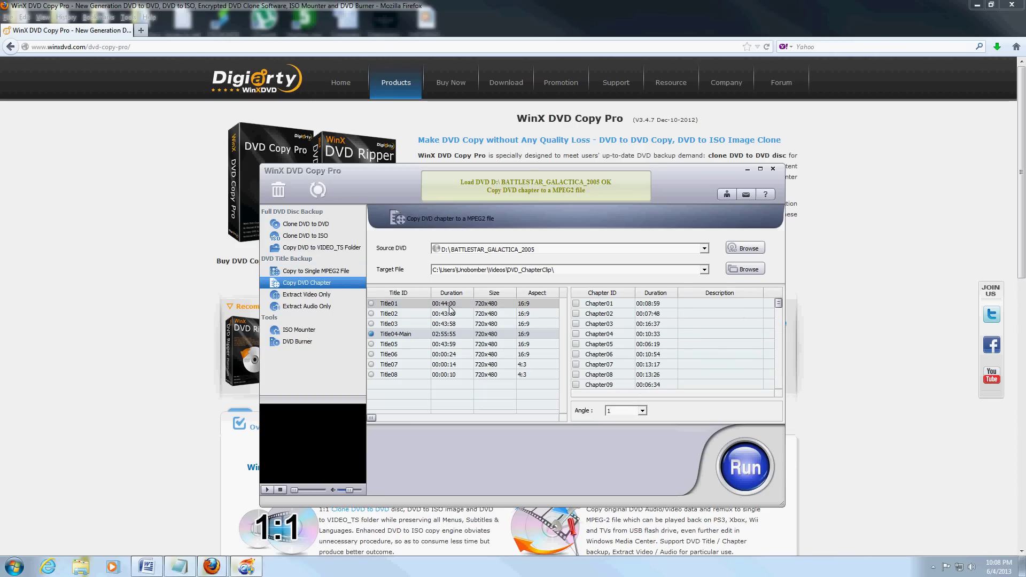
{"action": "left_click", "coordinate": [316, 295]}
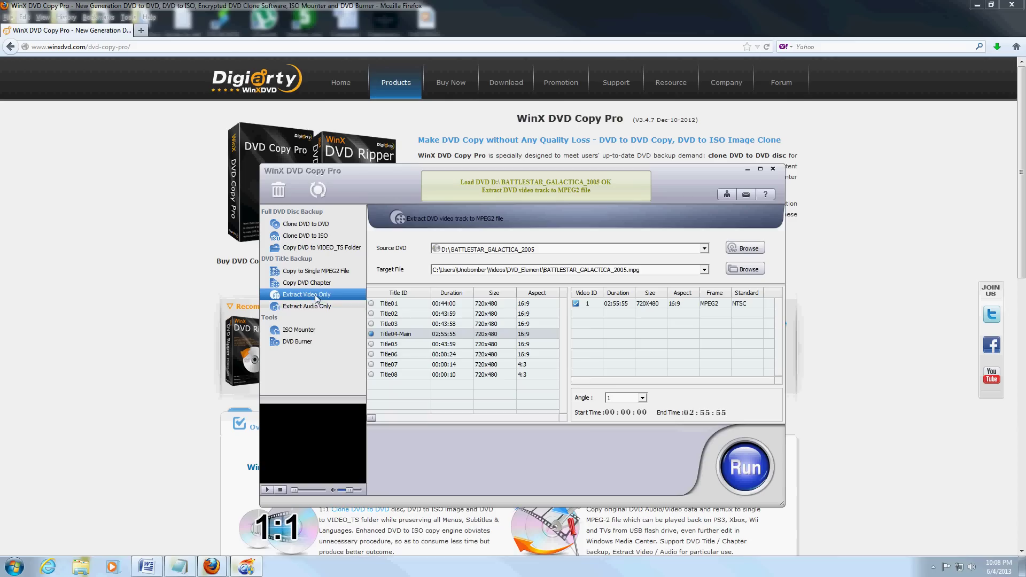
{"action": "left_click", "coordinate": [331, 307]}
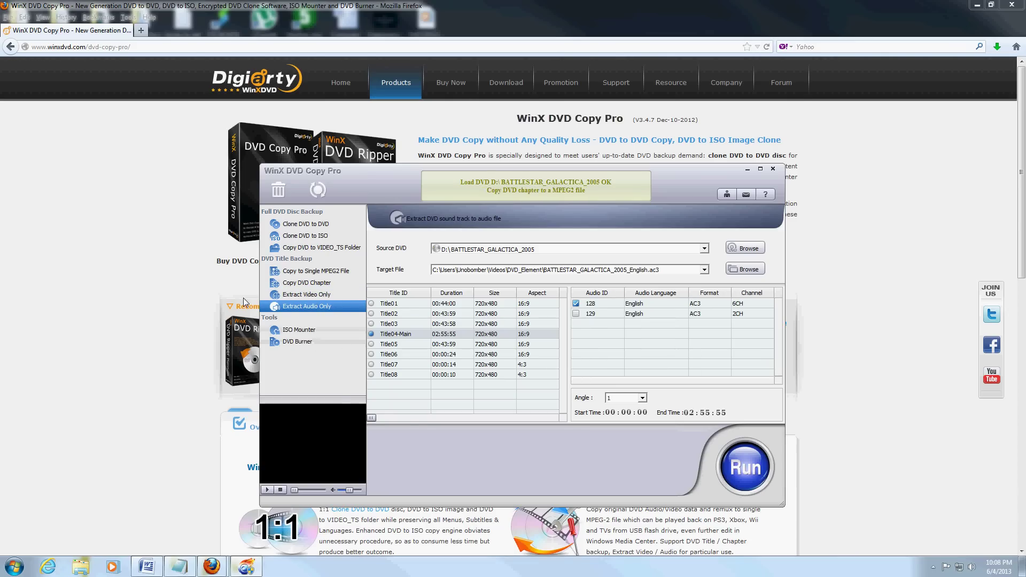
- Review the ISO Mounter and DVD Burner tools, including a look back at Copy DVD to VIDEO_TS Folder
{"action": "left_click", "coordinate": [301, 331]}
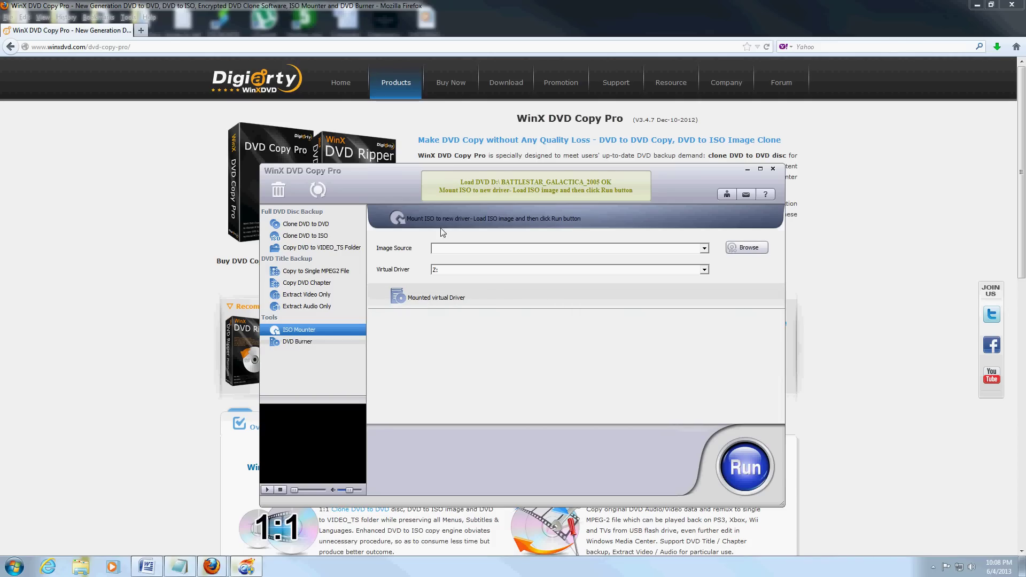
{"action": "left_click", "coordinate": [316, 344]}
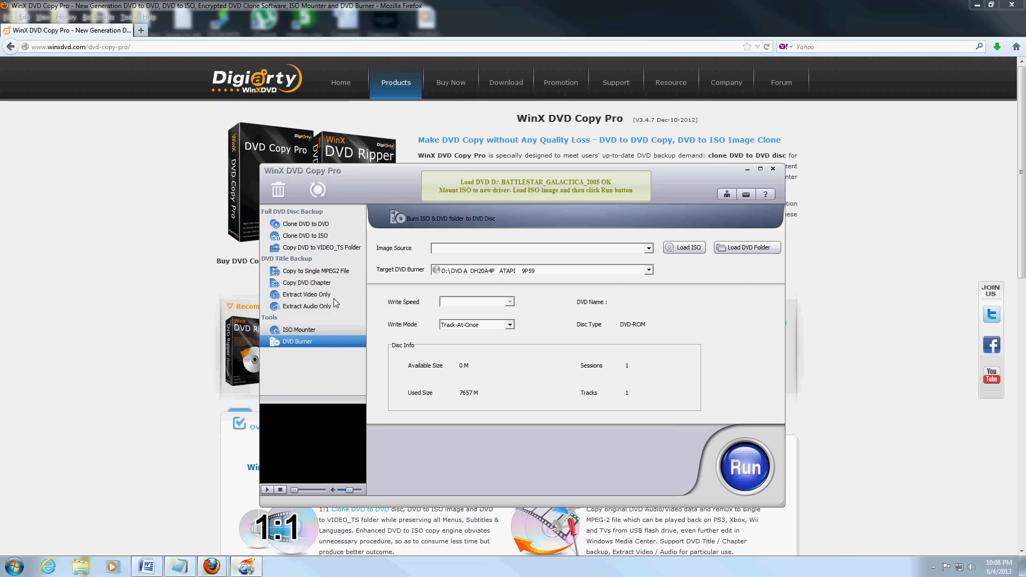
{"action": "left_click", "coordinate": [341, 250]}
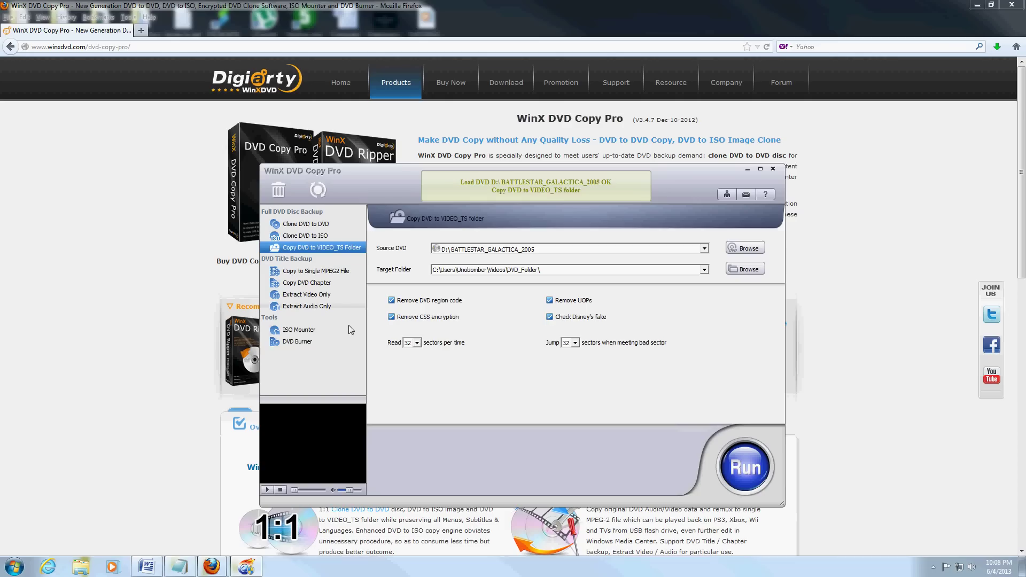
{"action": "left_click", "coordinate": [298, 343]}
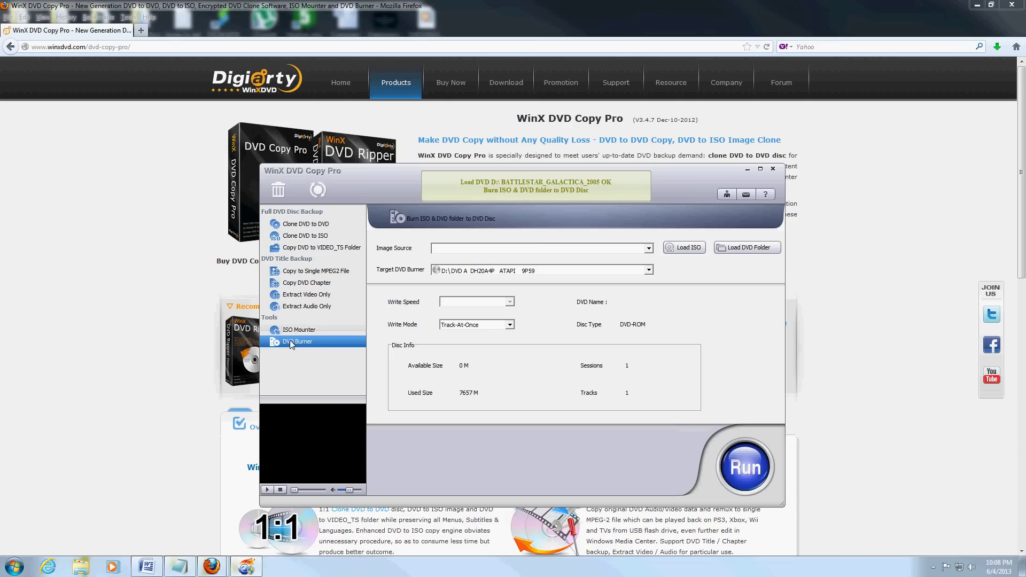
- Go through all backup modes and tools again from Clone DVD to DVD to DVD Burner, returning to Clone DVD to DVD
{"action": "left_click_drag", "start_coordinate": [410, 179], "coordinate": [431, 175]}
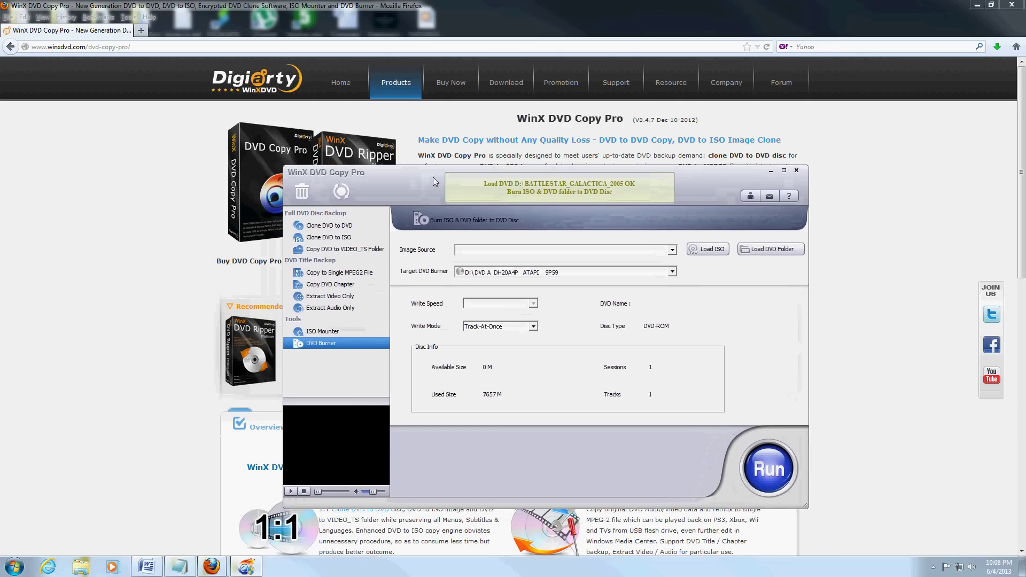
{"action": "left_click", "coordinate": [326, 218]}
{"action": "left_click", "coordinate": [344, 231]}
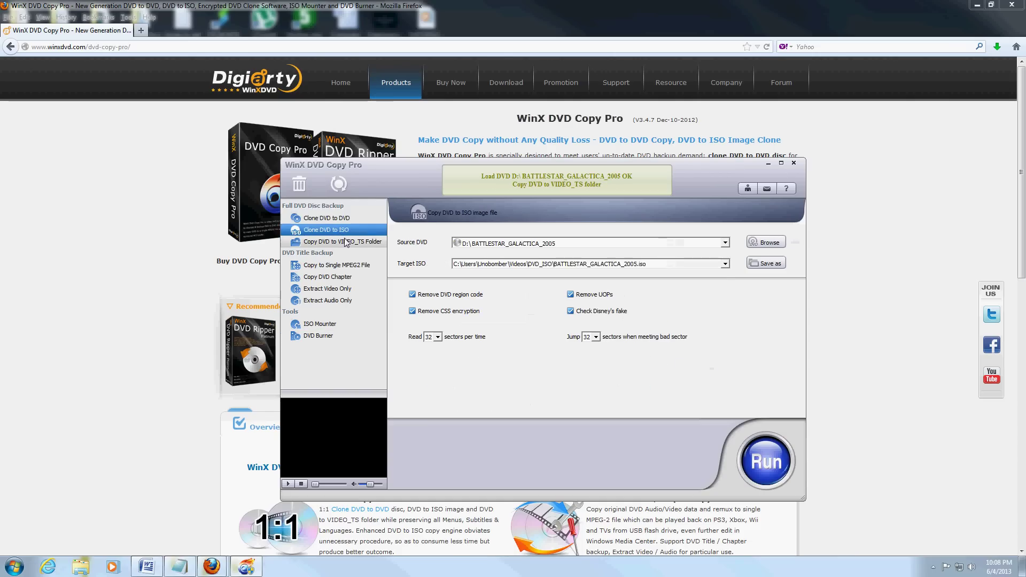
{"action": "left_click", "coordinate": [344, 241]}
{"action": "left_click", "coordinate": [342, 265]}
{"action": "left_click", "coordinate": [328, 276]}
{"action": "left_click", "coordinate": [328, 288]}
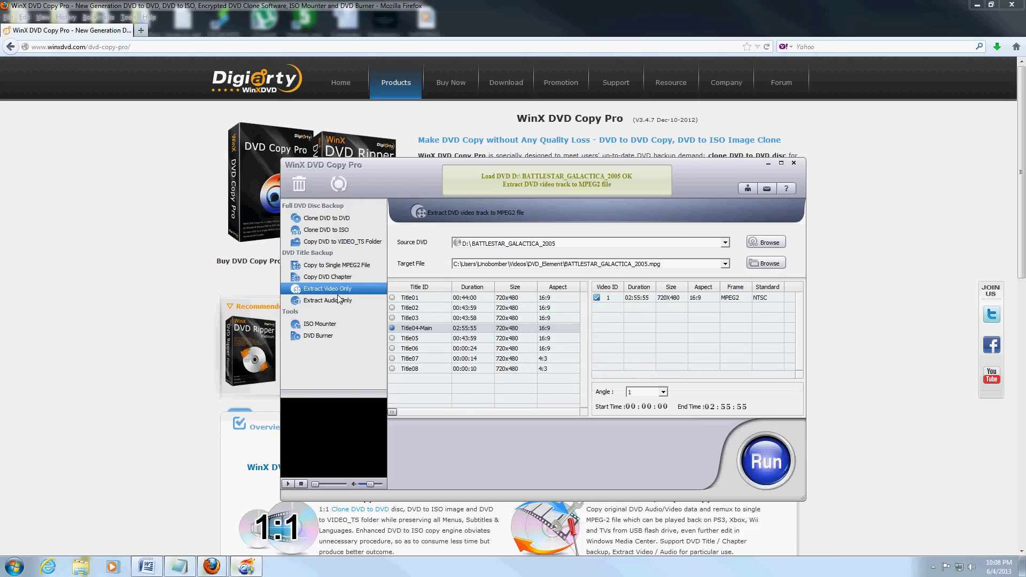
{"action": "left_click", "coordinate": [327, 300]}
{"action": "left_click", "coordinate": [320, 324]}
{"action": "left_click", "coordinate": [321, 335]}
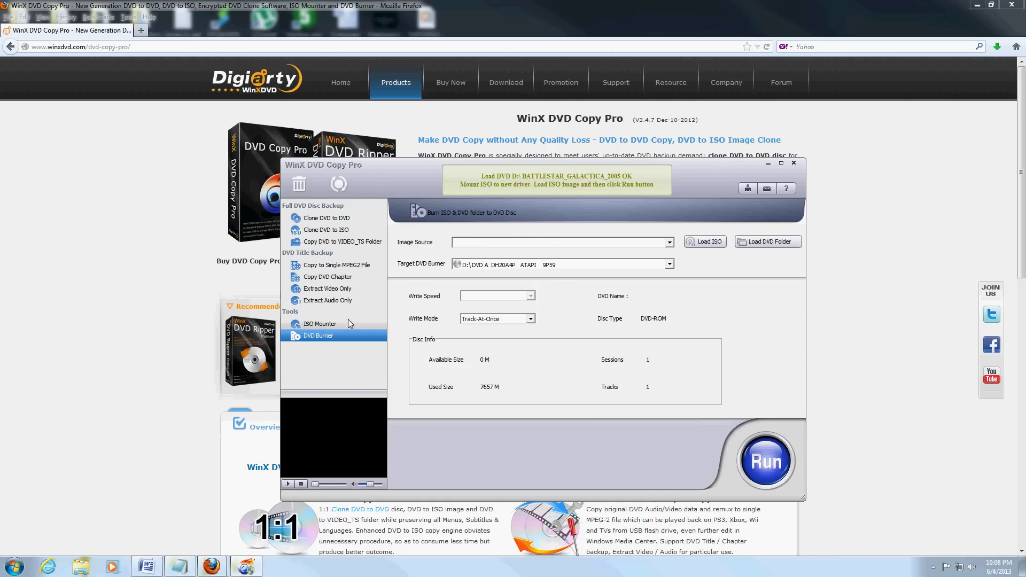
{"action": "left_click", "coordinate": [354, 220]}
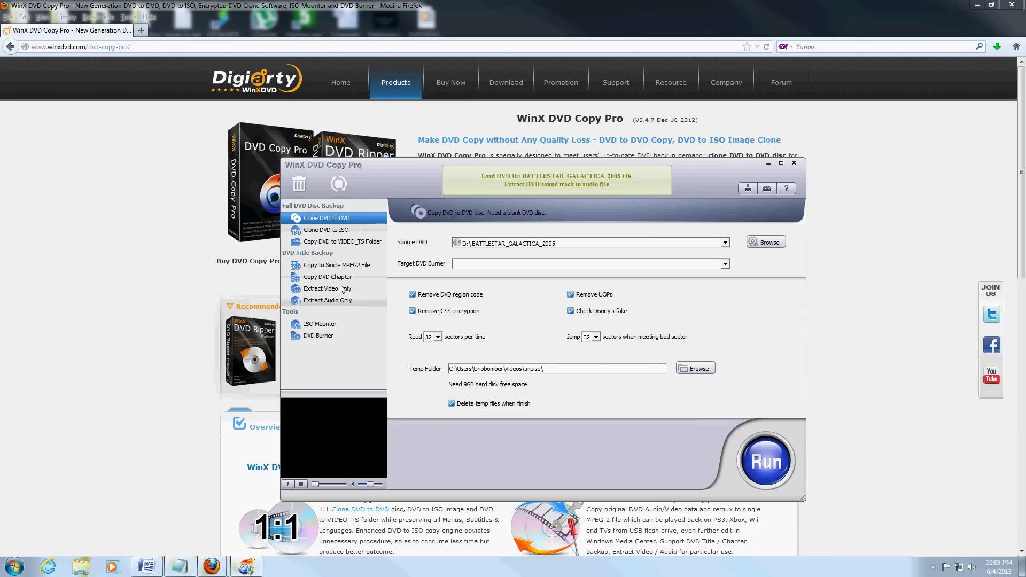
- Choose Copy to Single MPEG2 File and set the Desktop as the target location for BATTLESTAR_GALACTICA_2005.mpg
{"action": "left_click", "coordinate": [332, 265]}
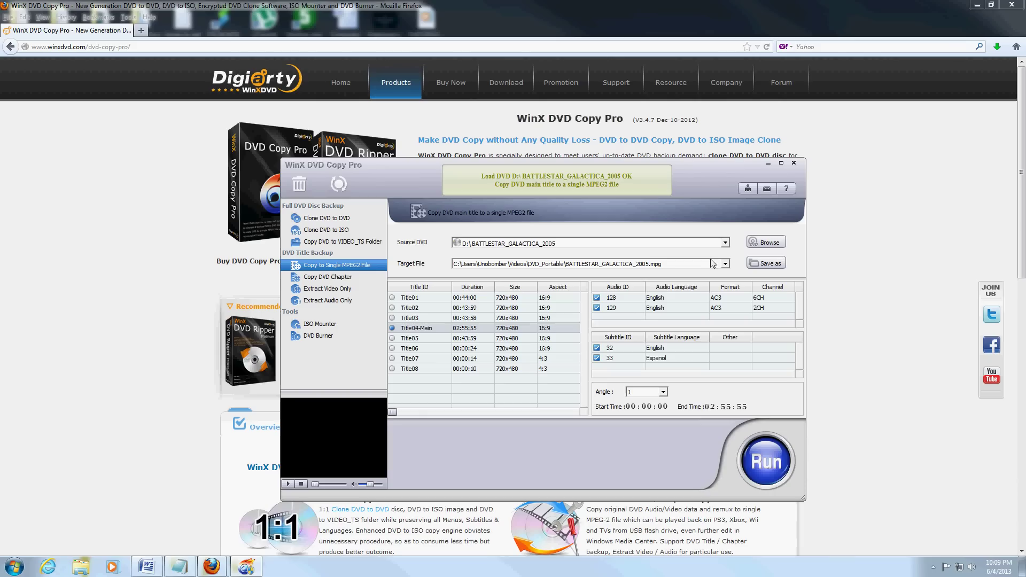
{"action": "left_click", "coordinate": [767, 264]}
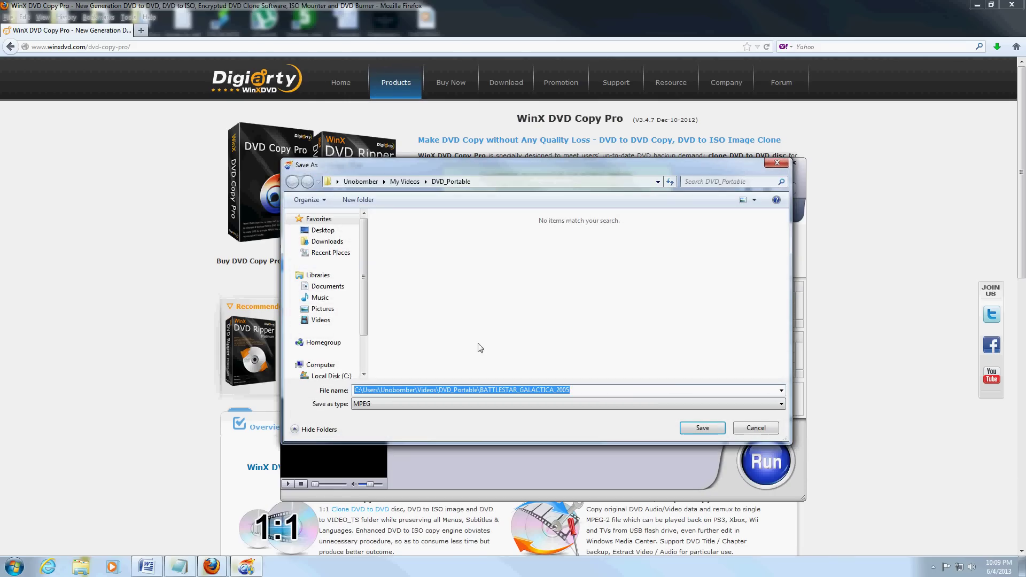
{"action": "left_click", "coordinate": [331, 233]}
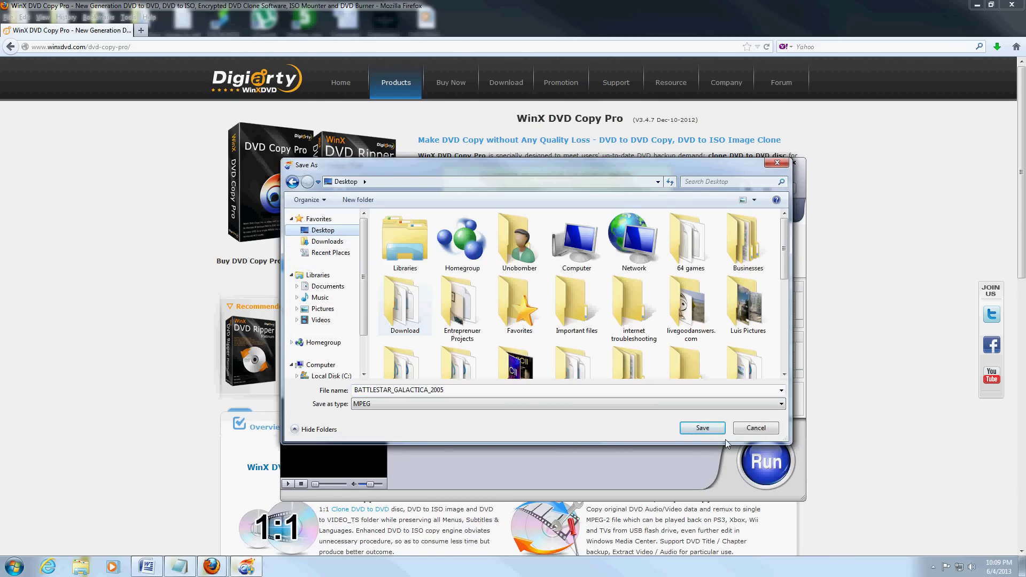
{"action": "left_click", "coordinate": [702, 427]}
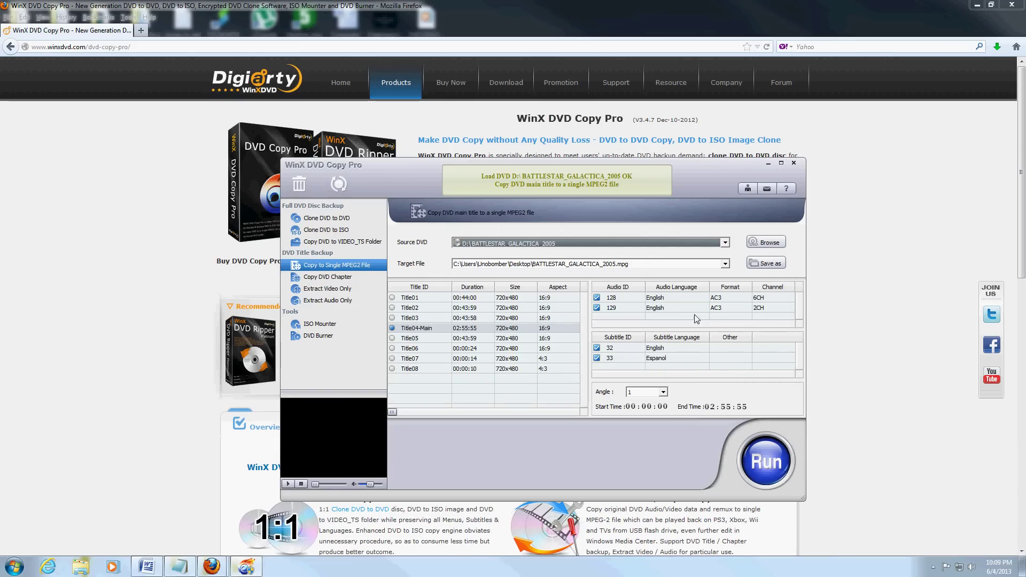
- Run the copy of the DVD's main title and toggle the Shut Down PC option on and back off
{"action": "left_click", "coordinate": [761, 462]}
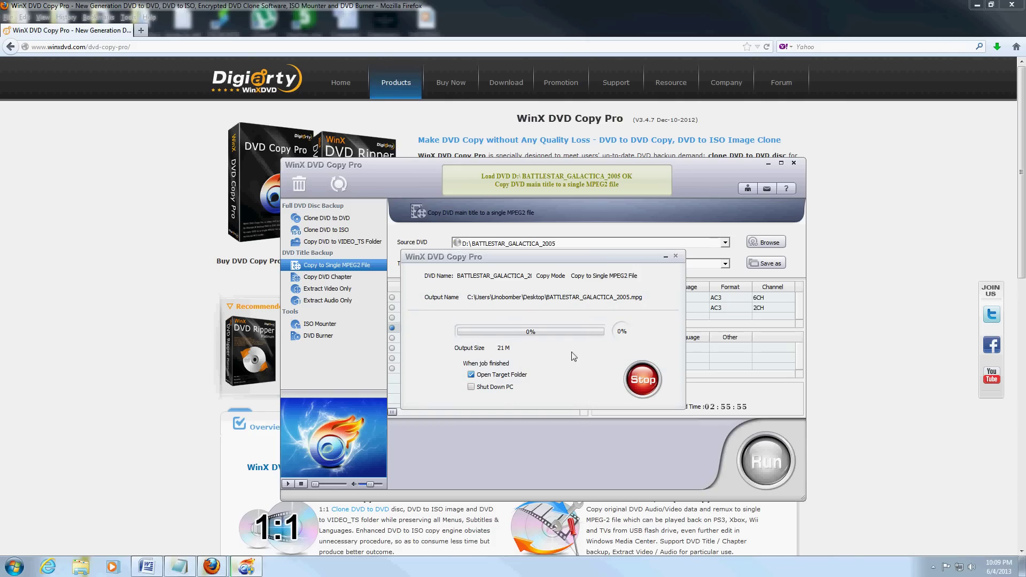
{"action": "left_click", "coordinate": [471, 387]}
{"action": "left_click", "coordinate": [472, 389]}
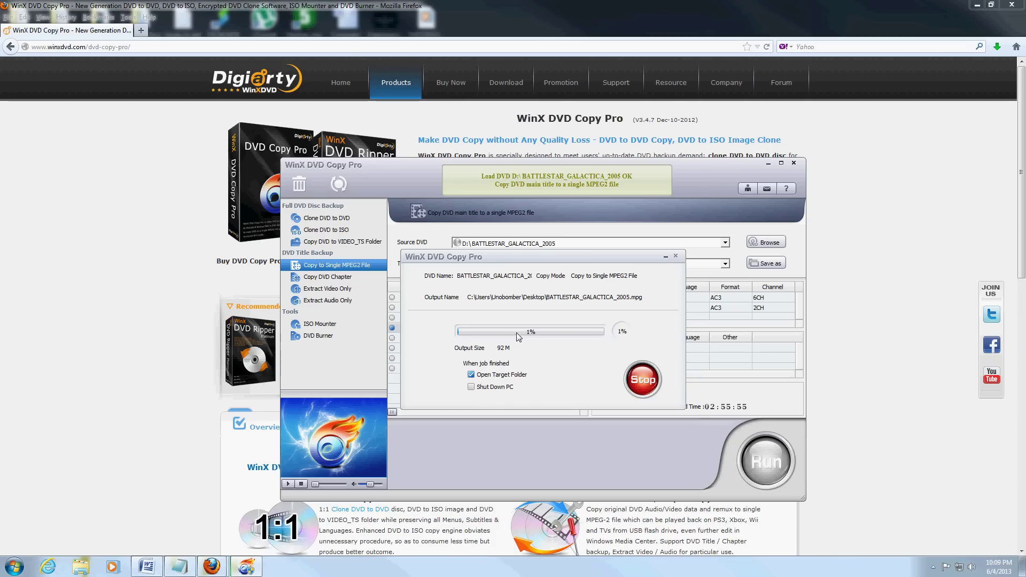
- Stop the running MPEG2 copy job and dismiss the stop notice
{"action": "left_click", "coordinate": [643, 379]}
{"action": "left_click", "coordinate": [505, 319]}
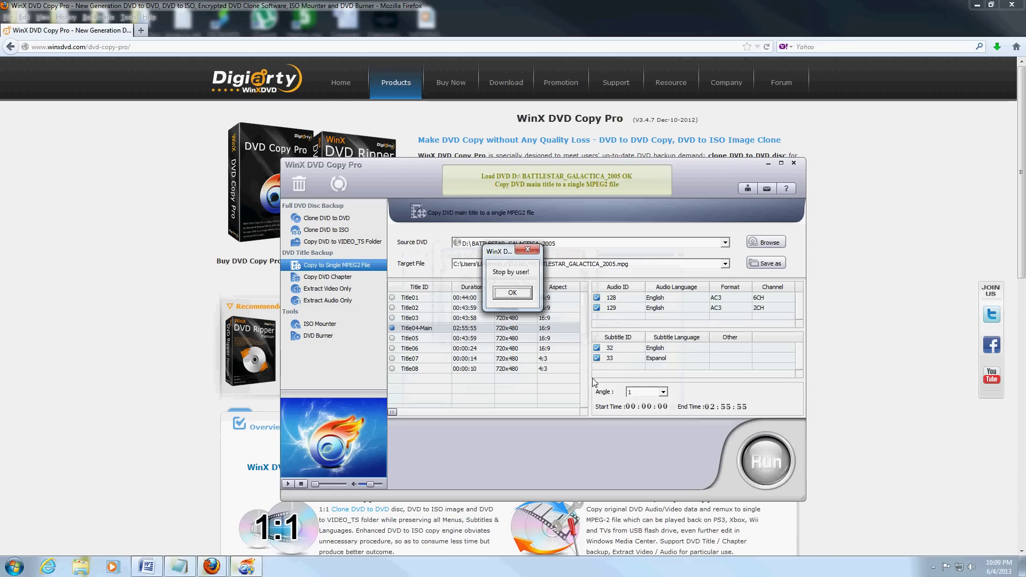
{"action": "left_click", "coordinate": [519, 302]}
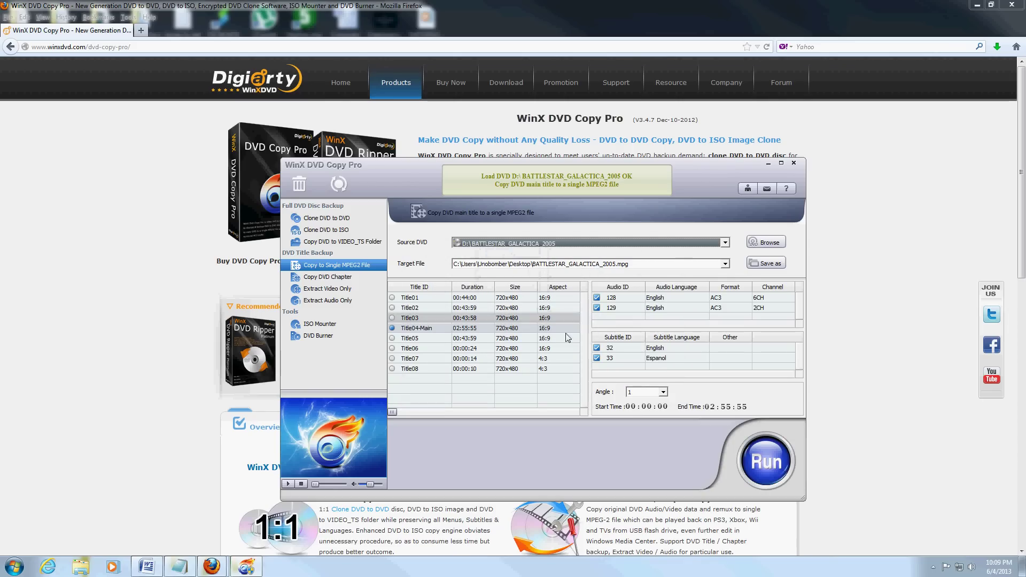
- Minimize the WinX DVD Copy Pro and Firefox windows and open the copied BATTLESTAR_GALACTICA_2005 video from the desktop
{"action": "left_click", "coordinate": [768, 163]}
{"action": "left_click", "coordinate": [977, 5]}
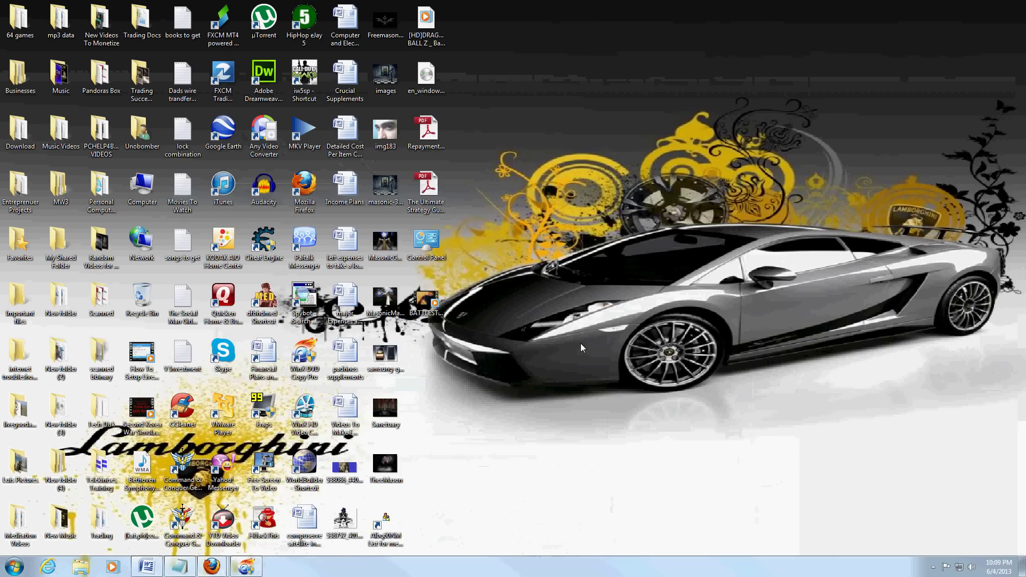
{"action": "double_click", "coordinate": [425, 302]}
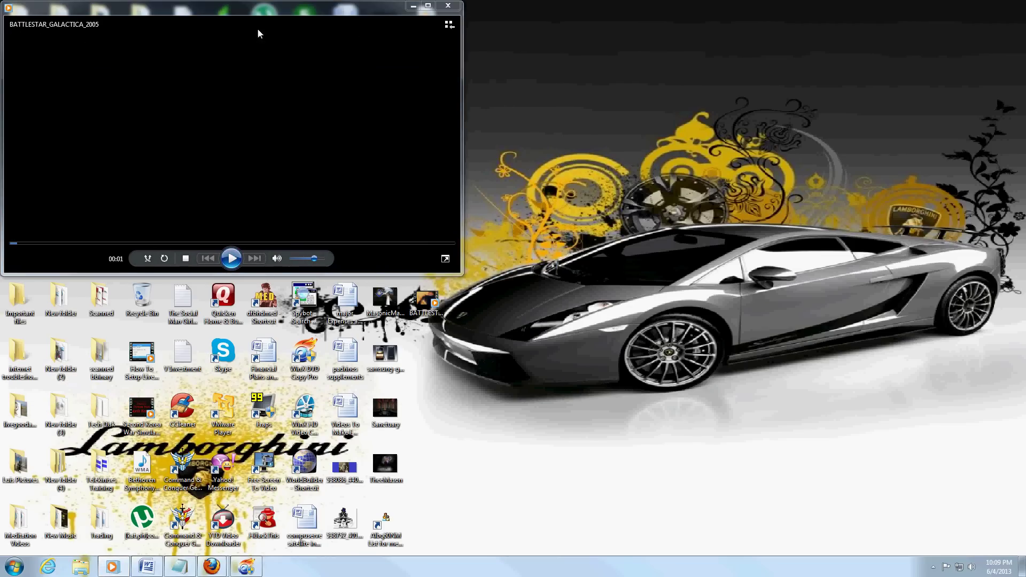
- Move the video player away from the screen corner, play a short sample of the copied video from about 01:25, and close the player
{"action": "left_click_drag", "start_coordinate": [281, 41], "coordinate": [349, 109]}
{"action": "left_click", "coordinate": [335, 311]}
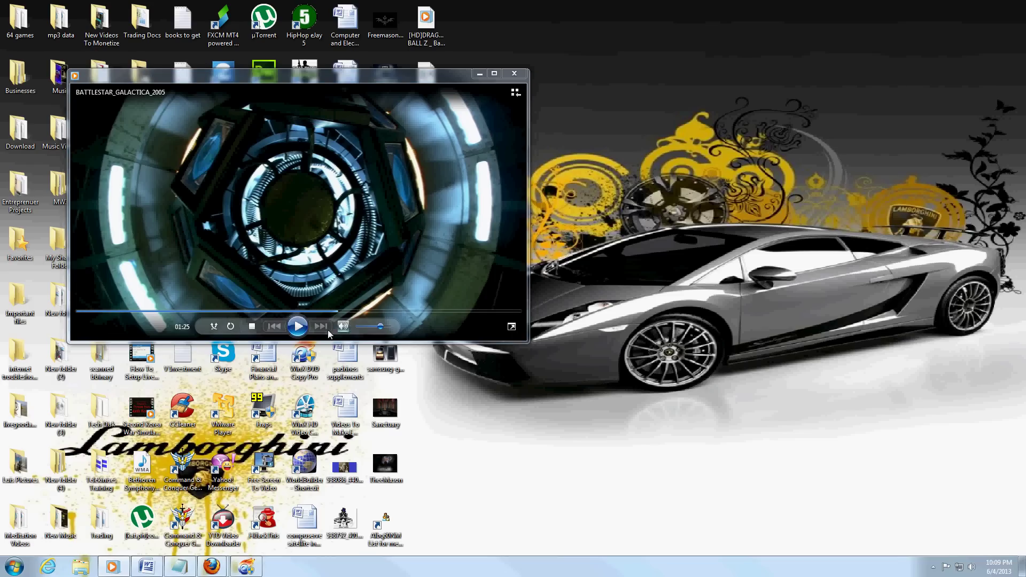
{"action": "left_click", "coordinate": [299, 328]}
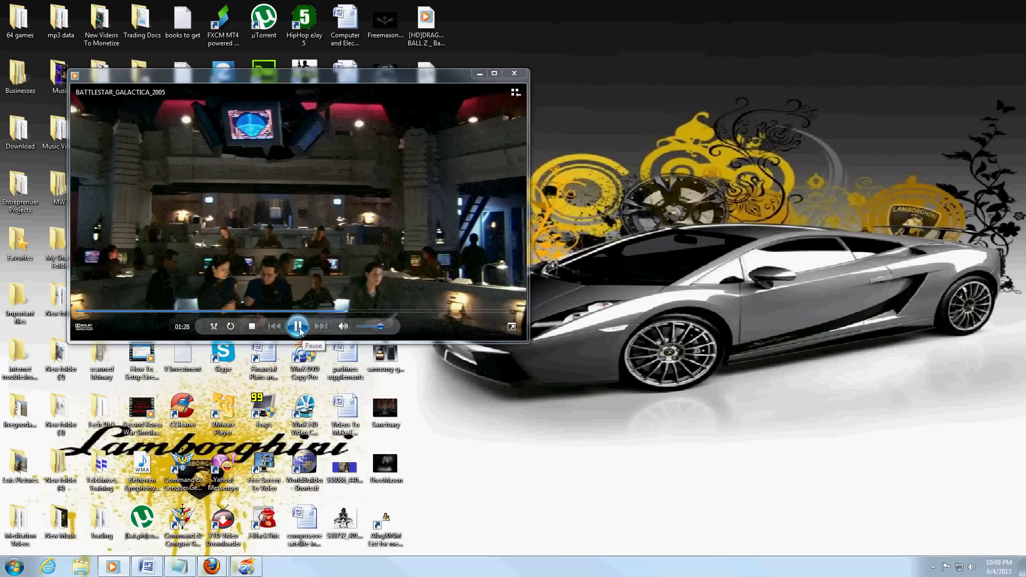
{"action": "left_click", "coordinate": [298, 327]}
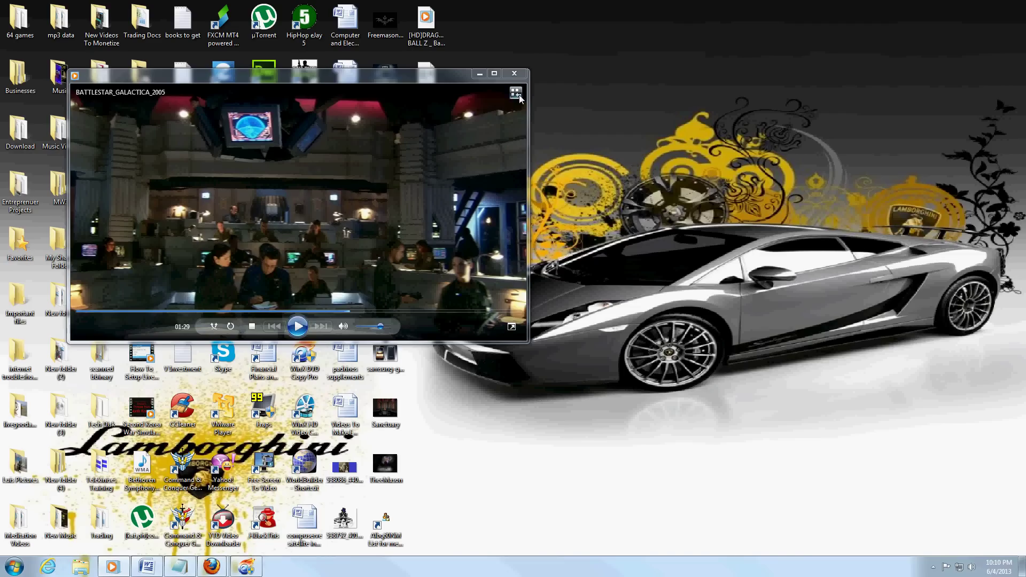
{"action": "left_click", "coordinate": [514, 73]}
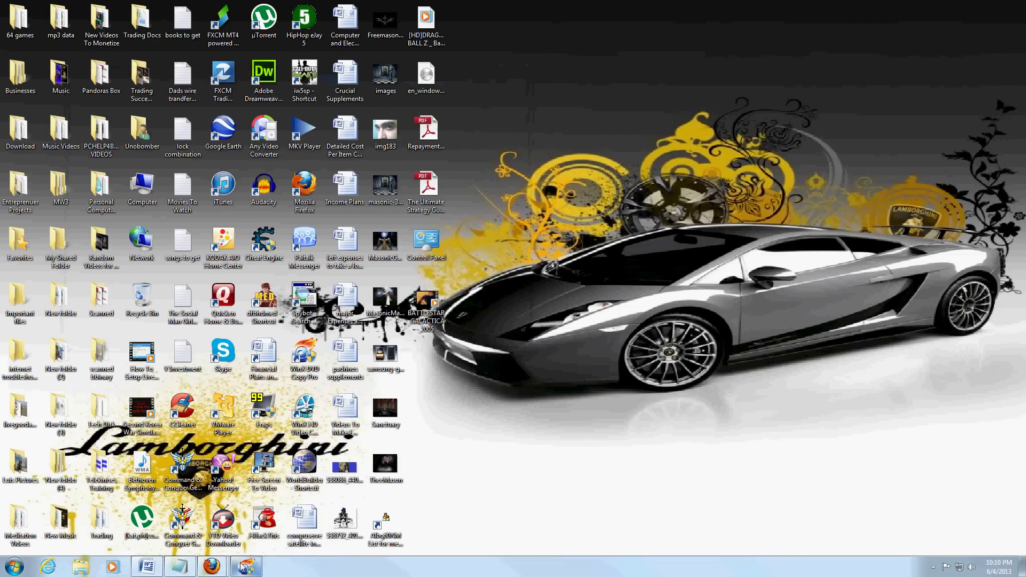
- Switch back to WinX DVD Copy Pro and reposition its window near the middle of the desktop
{"action": "left_click_drag", "start_coordinate": [666, 178], "coordinate": [610, 158]}
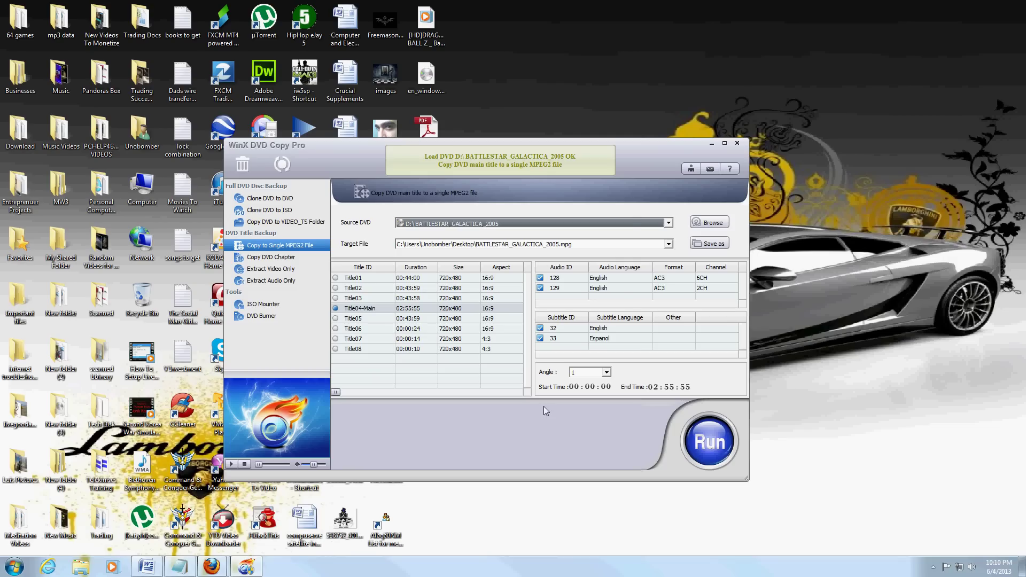
{"action": "mouse_move", "coordinate": [649, 155]}
{"action": "left_mouse_down"}
{"action": "mouse_move", "coordinate": [671, 164]}
{"action": "mouse_move", "coordinate": [662, 148]}
{"action": "left_mouse_up"}
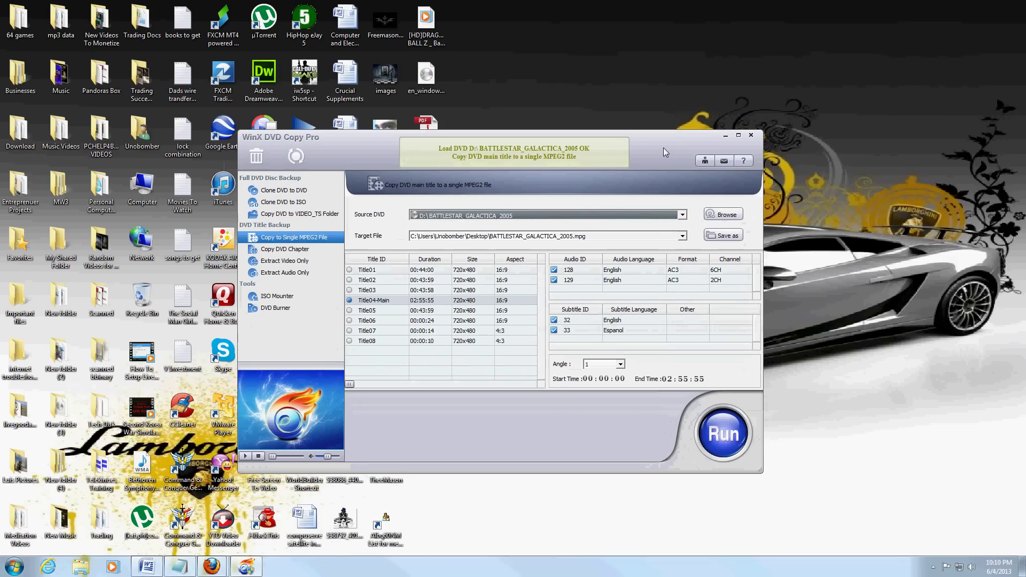